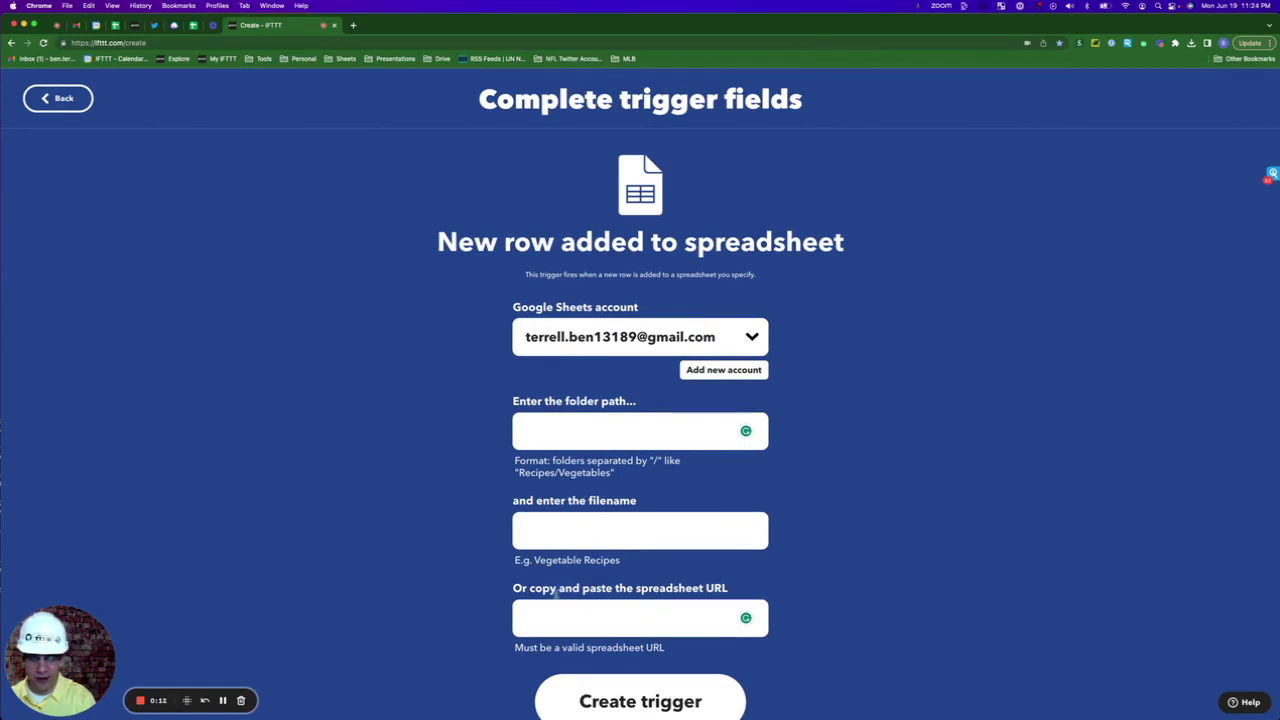
Paste the Google Sheets link into the spreadsheet URL field and create the new-row trigger
left_click(547, 614)
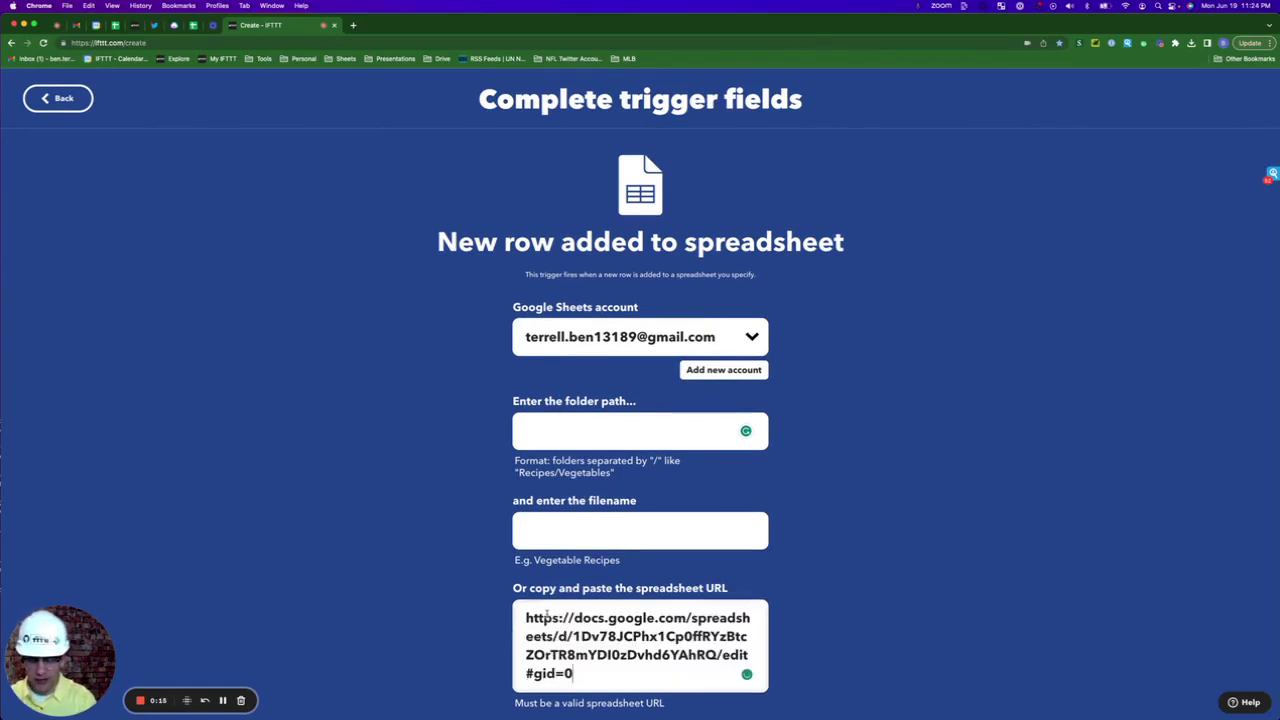
scroll(547, 614, "down", 2)
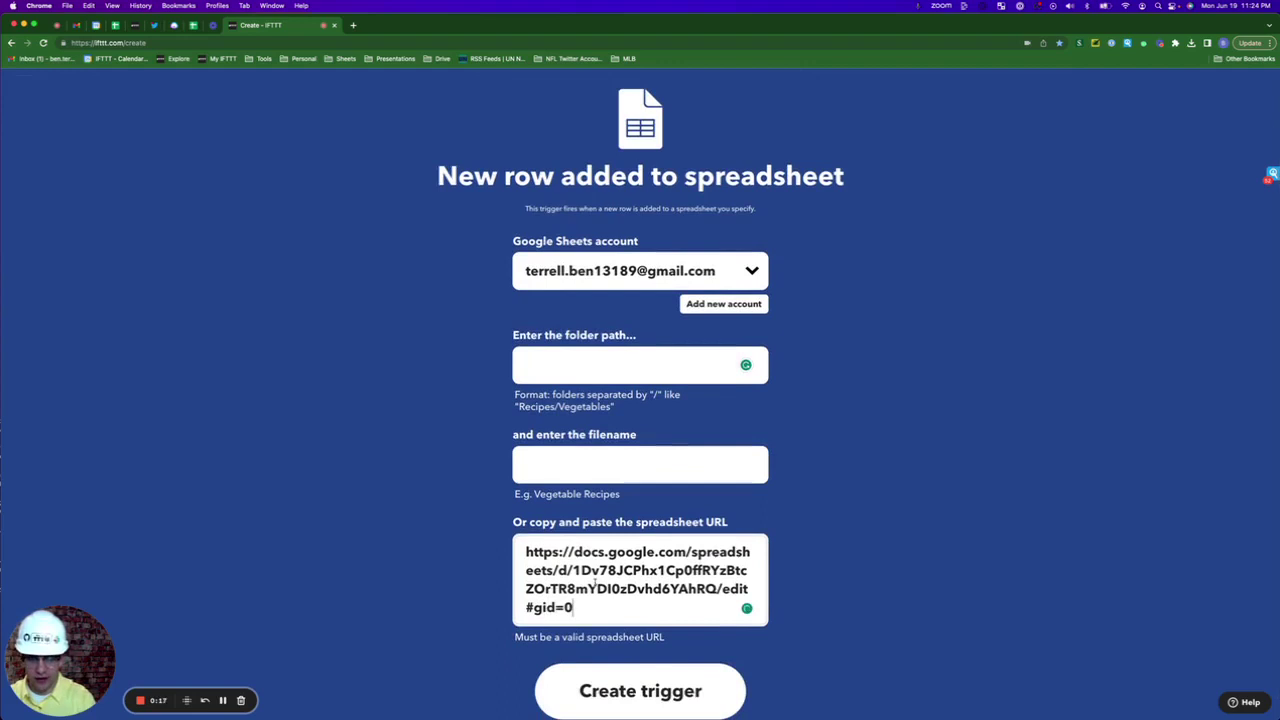
left_click(605, 692)
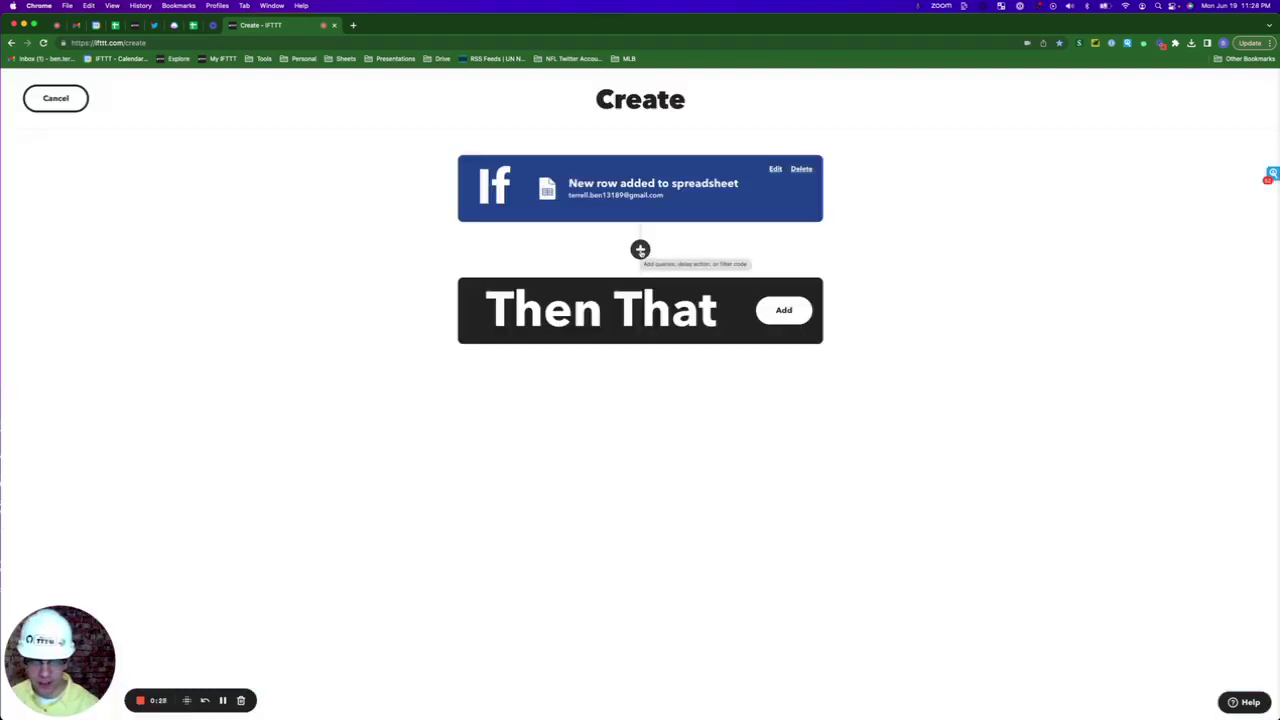
Add an AI Content Creator 'Draft content on a topic' query with Professional tone and ColumnA as topic
left_click(640, 250)
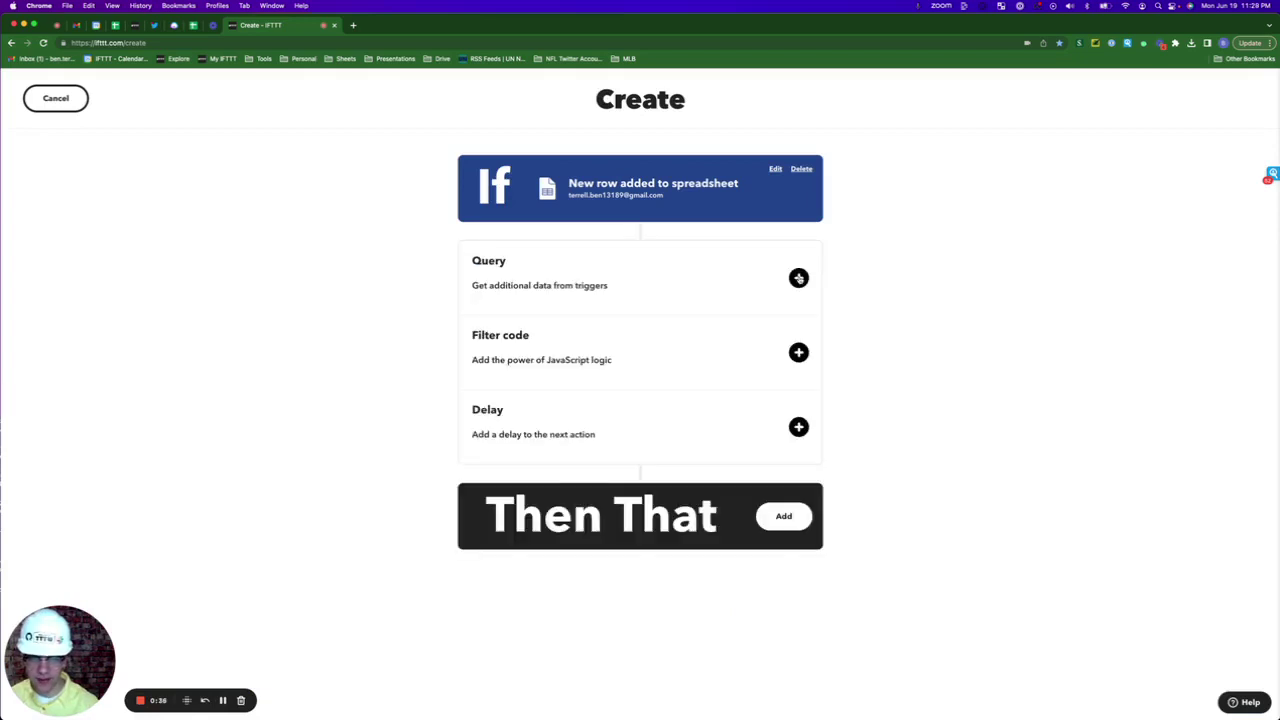
left_click(798, 278)
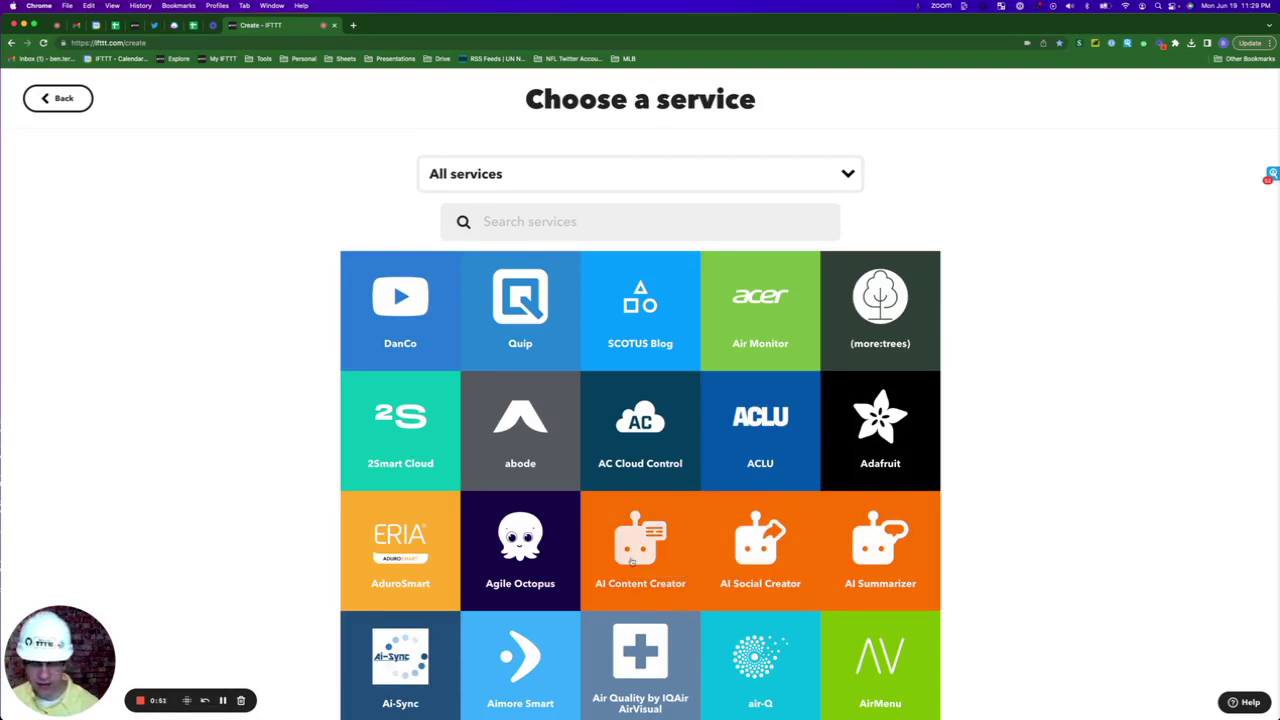
left_click(632, 561)
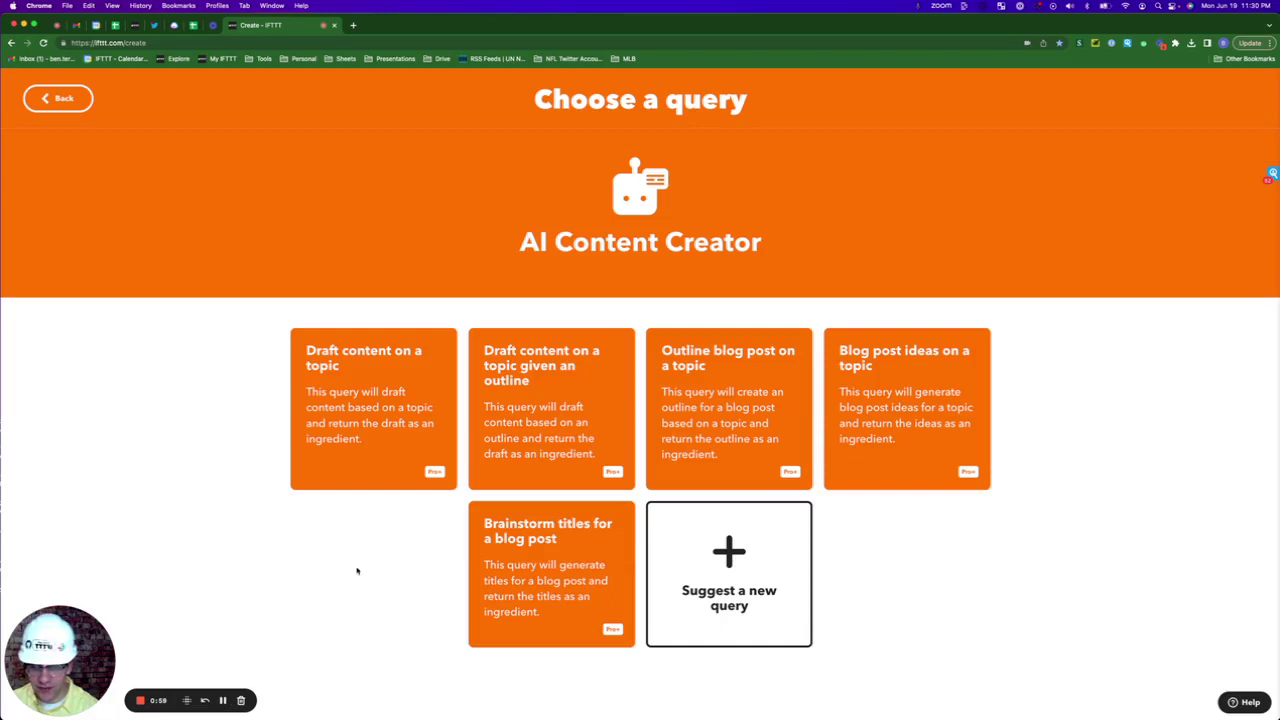
left_click(414, 384)
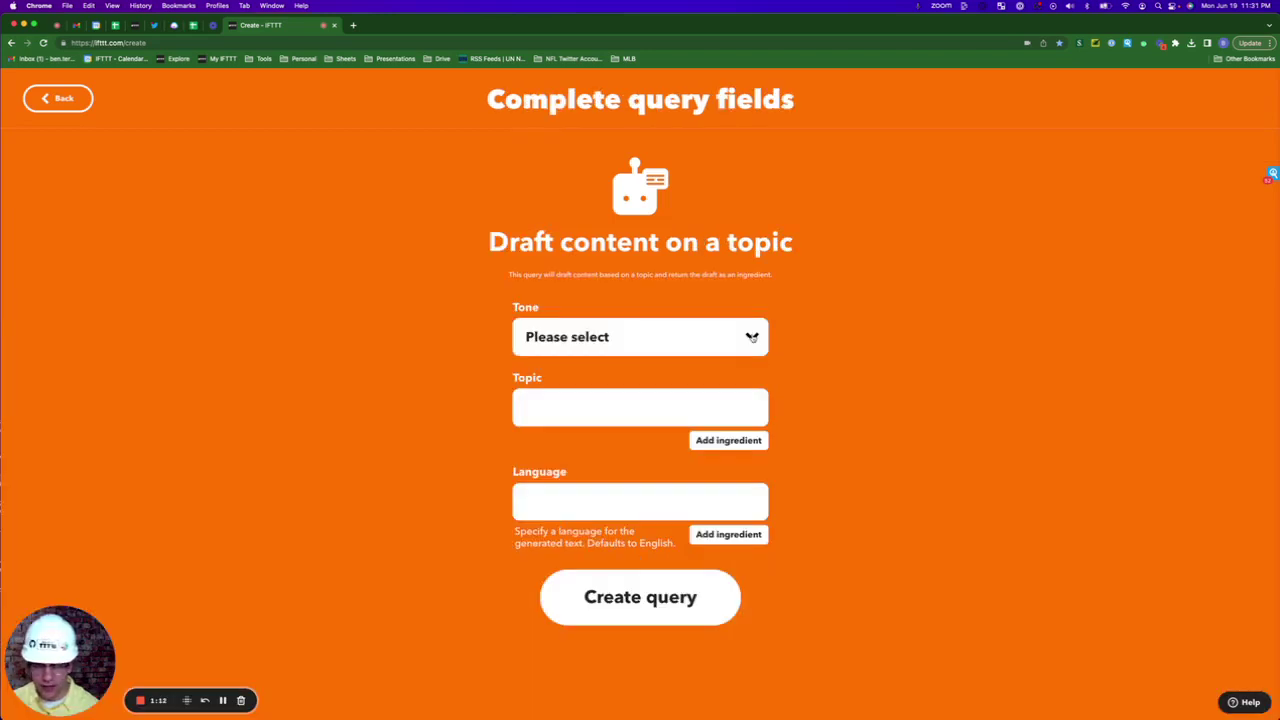
left_click(752, 337)
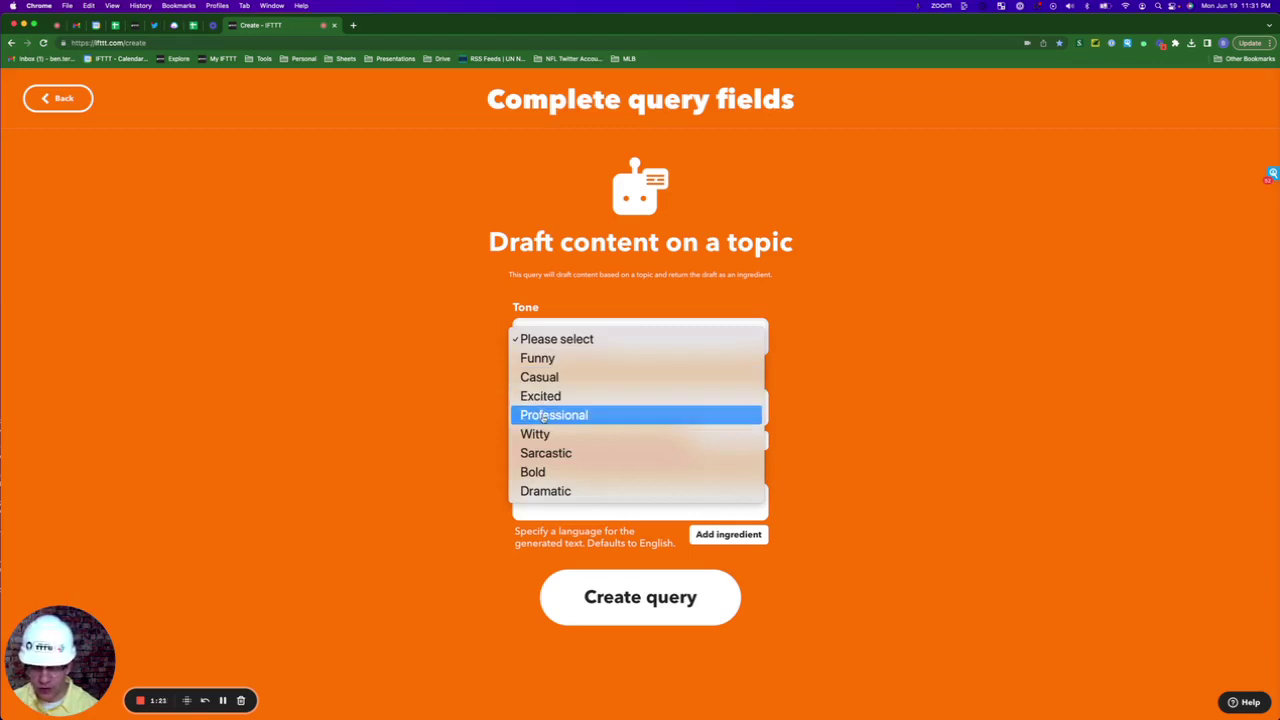
left_click(542, 420)
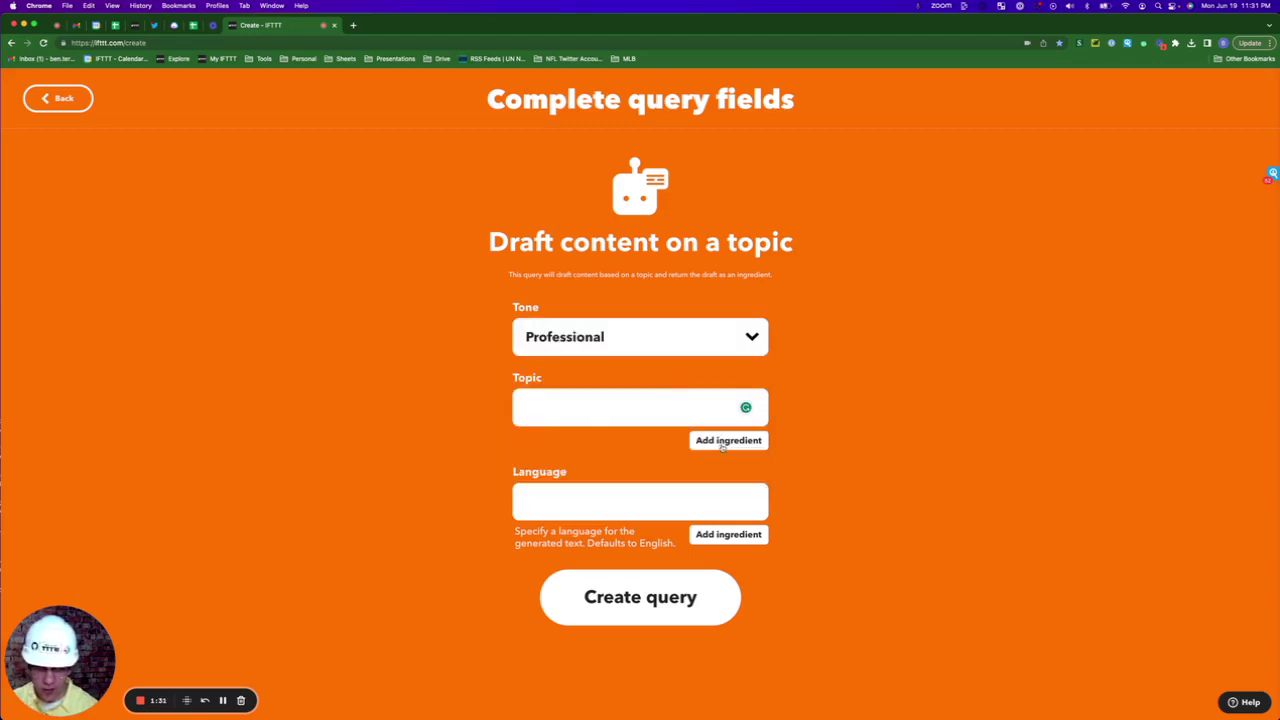
left_click(722, 445)
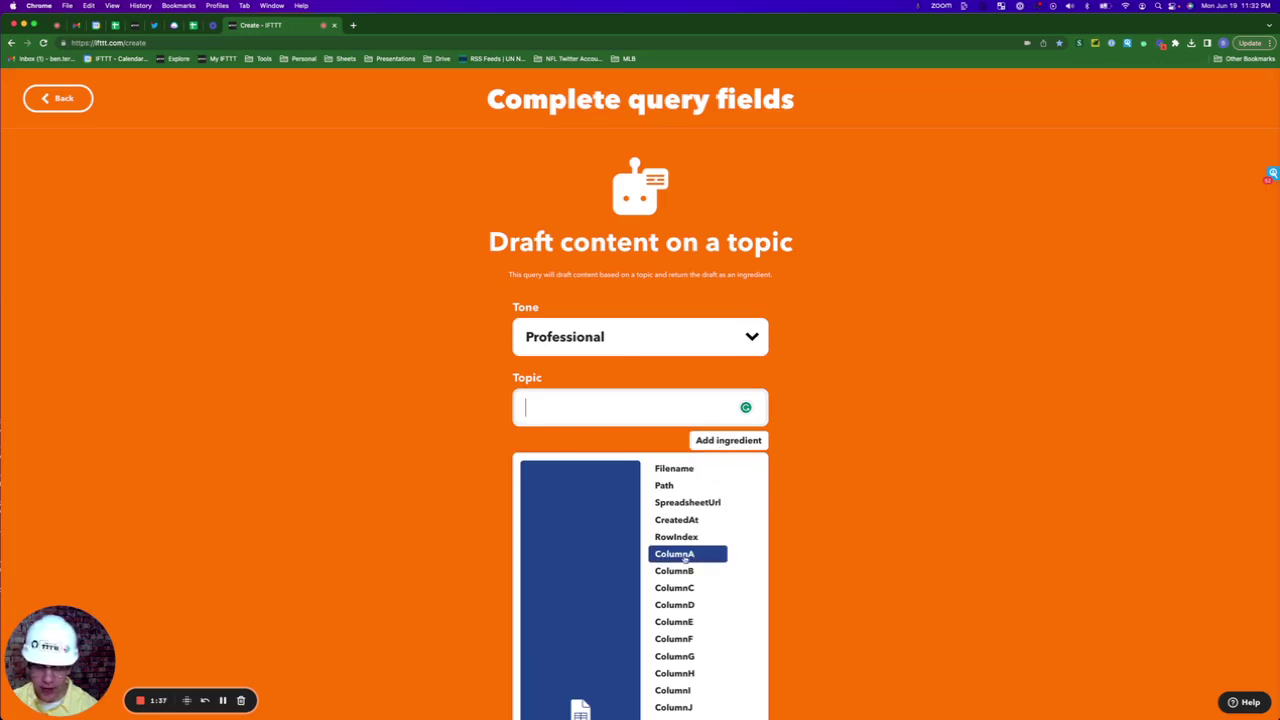
left_click(686, 554)
Save the draft query and add a Gmail 'Send yourself an email' action with ColumnA as subject
left_click(651, 606)
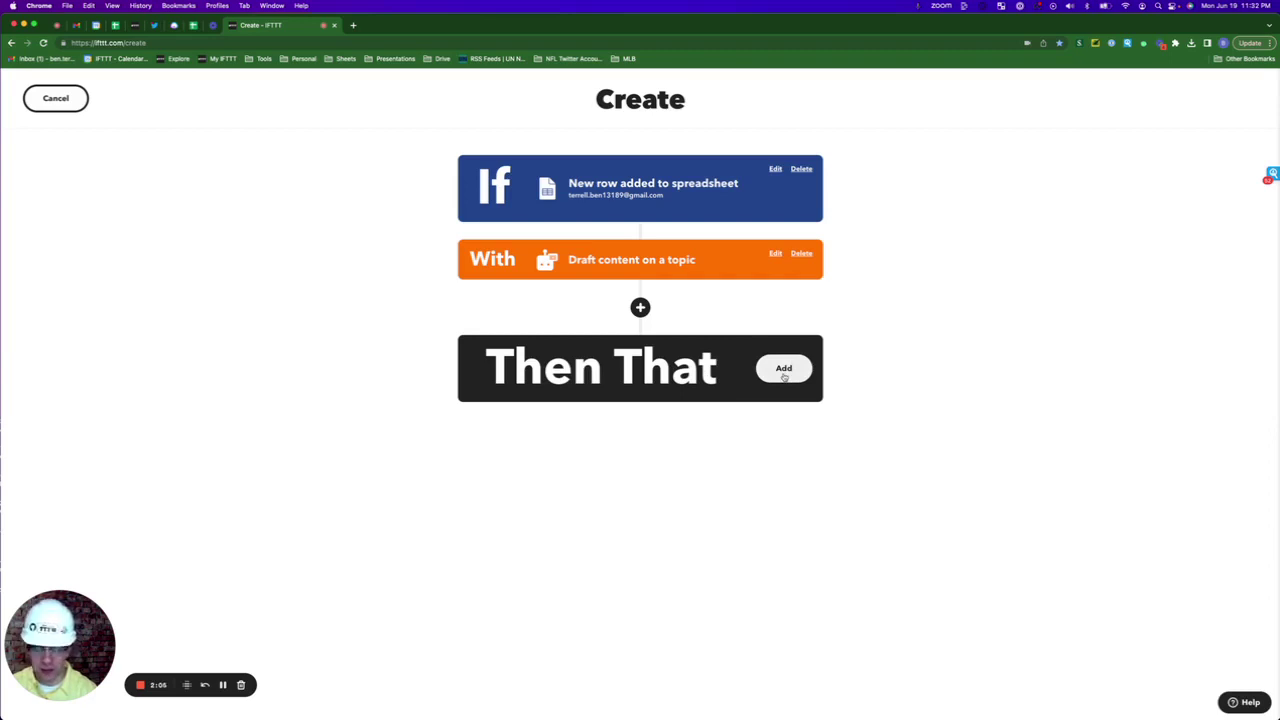
left_click(784, 368)
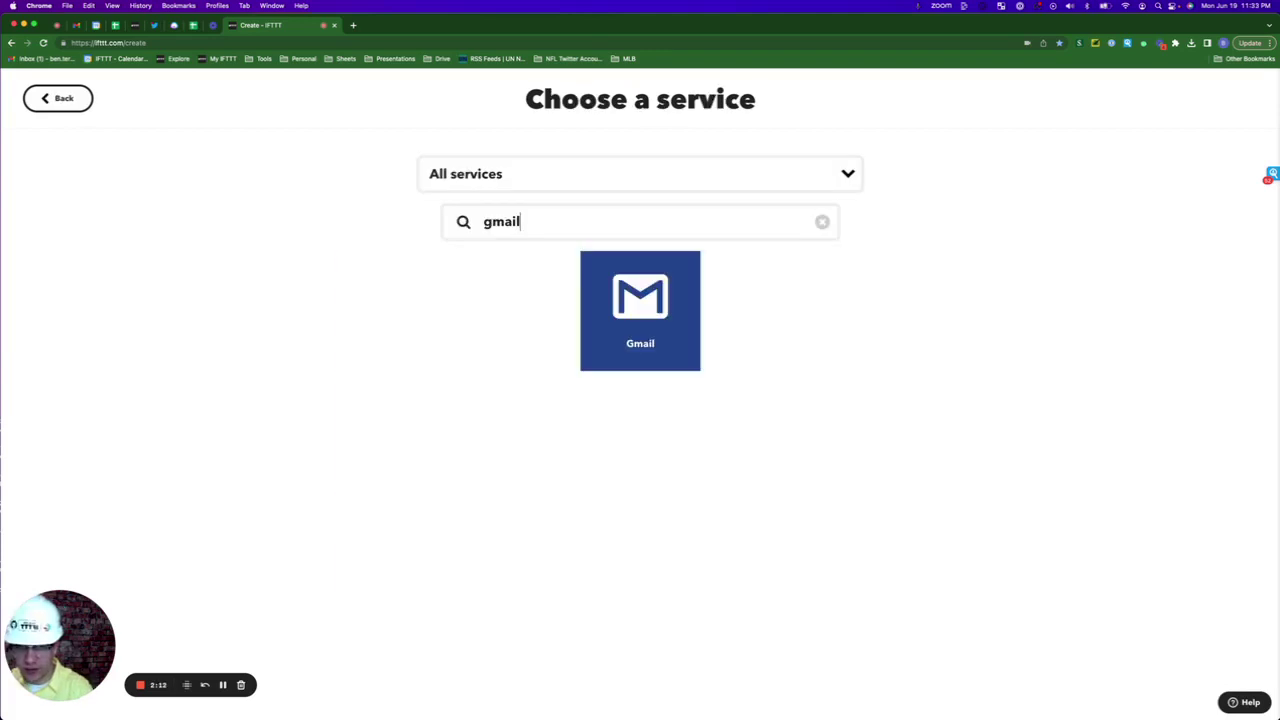
left_click(650, 355)
left_click(661, 381)
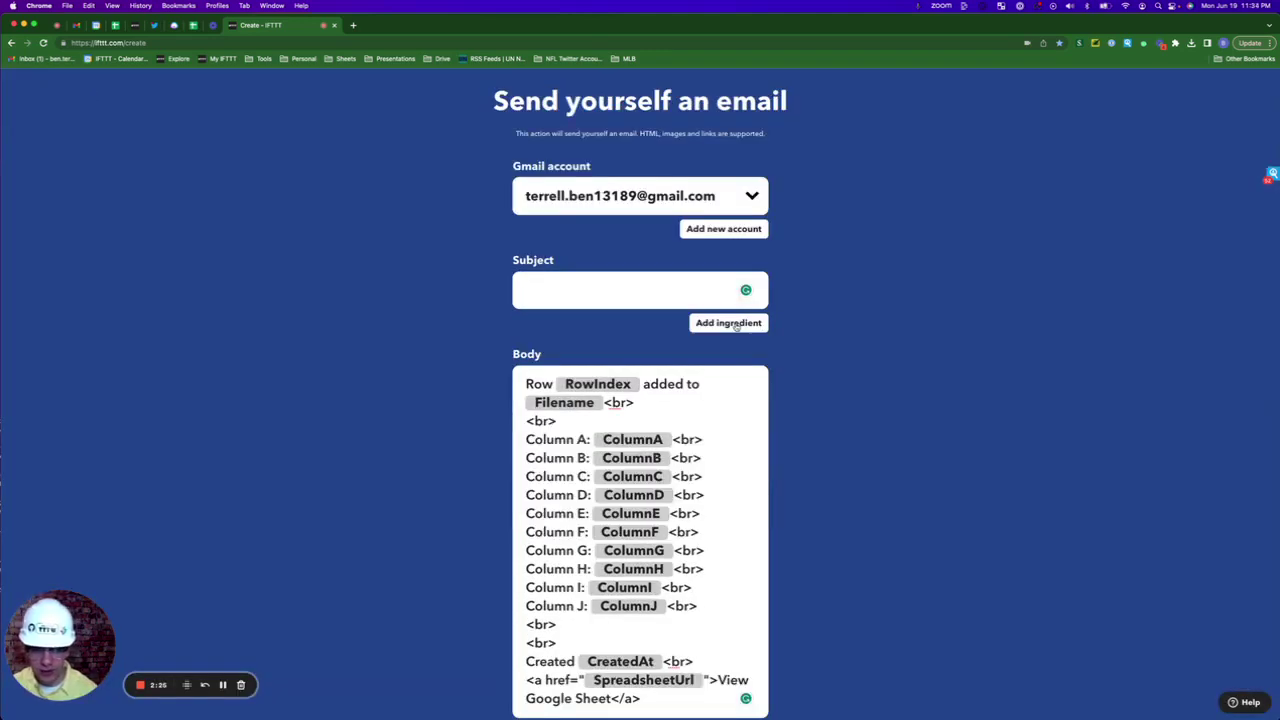
left_click(736, 325)
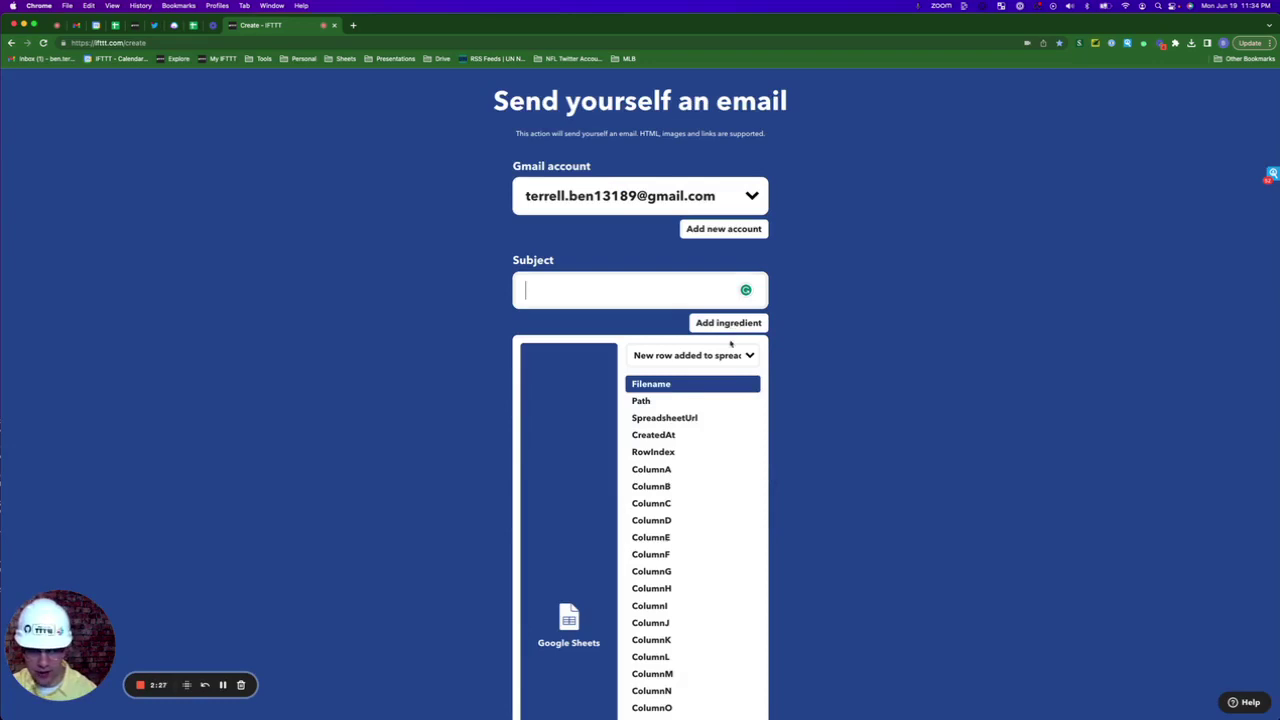
left_click(652, 473)
Replace the default email body with the drafted Content ingredient and create the action
scroll(655, 650, "down", 1)
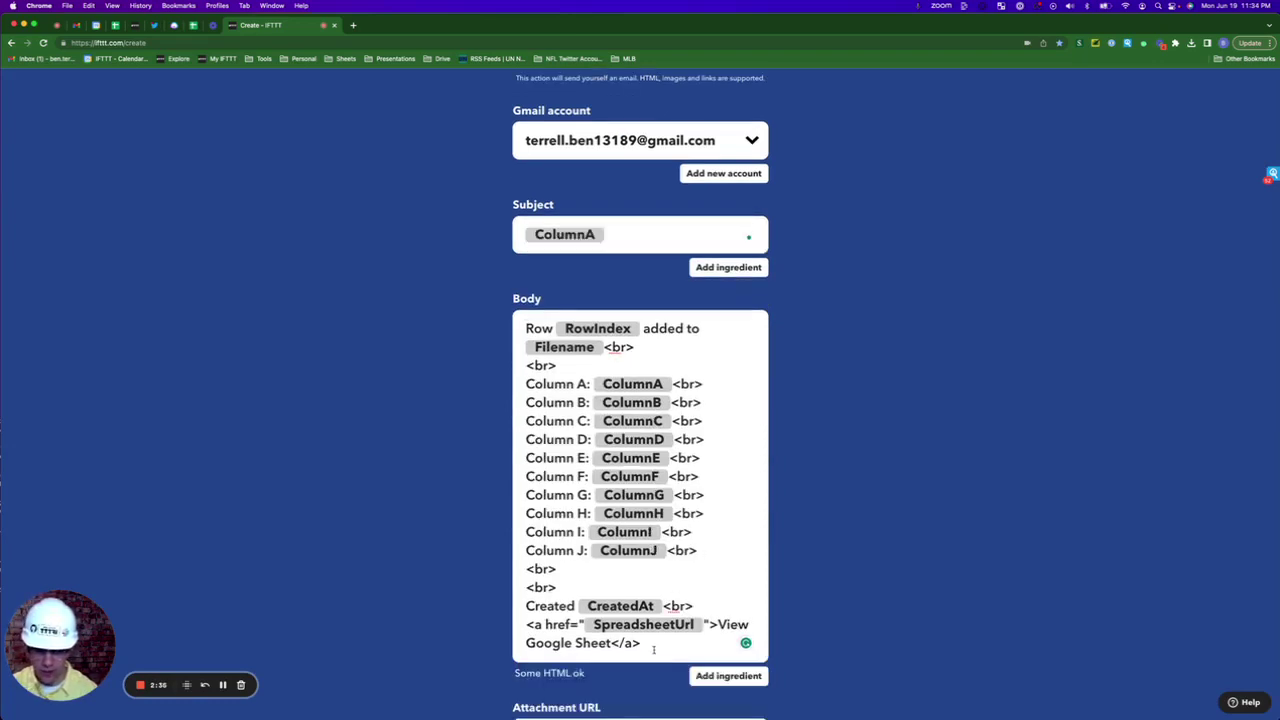
left_click_drag(654, 650, 505, 335)
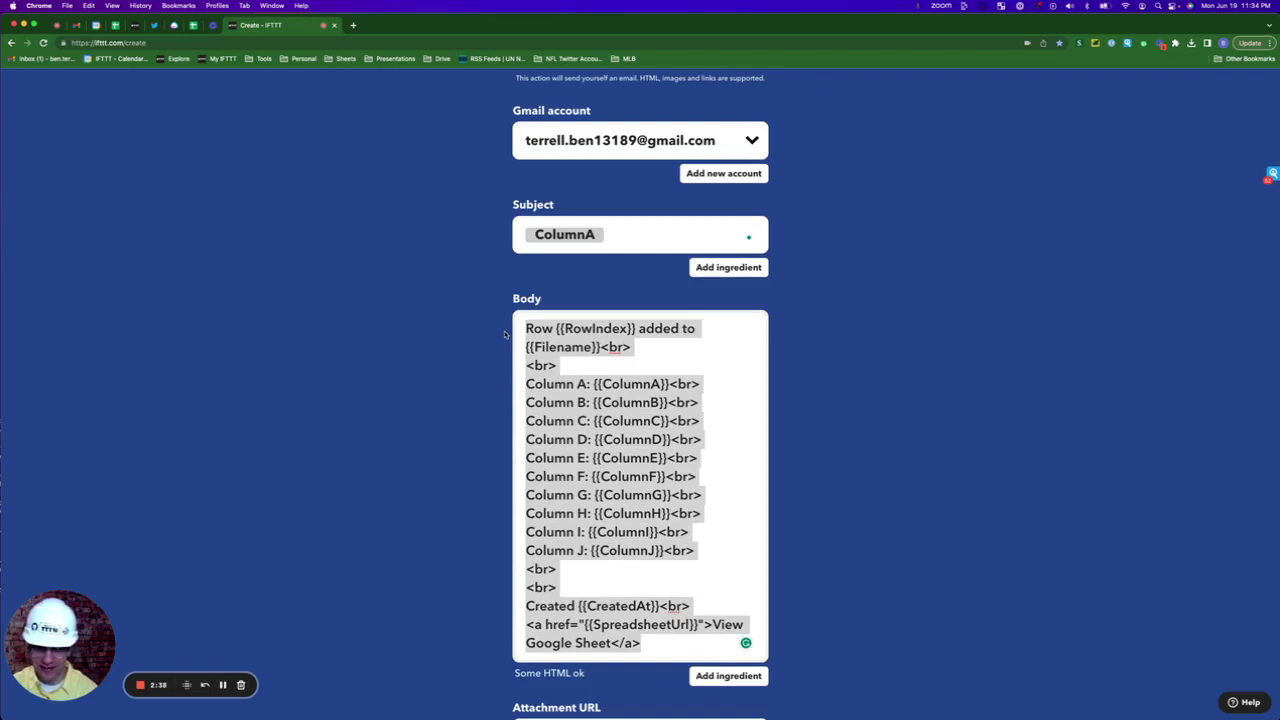
key("BackSpace")
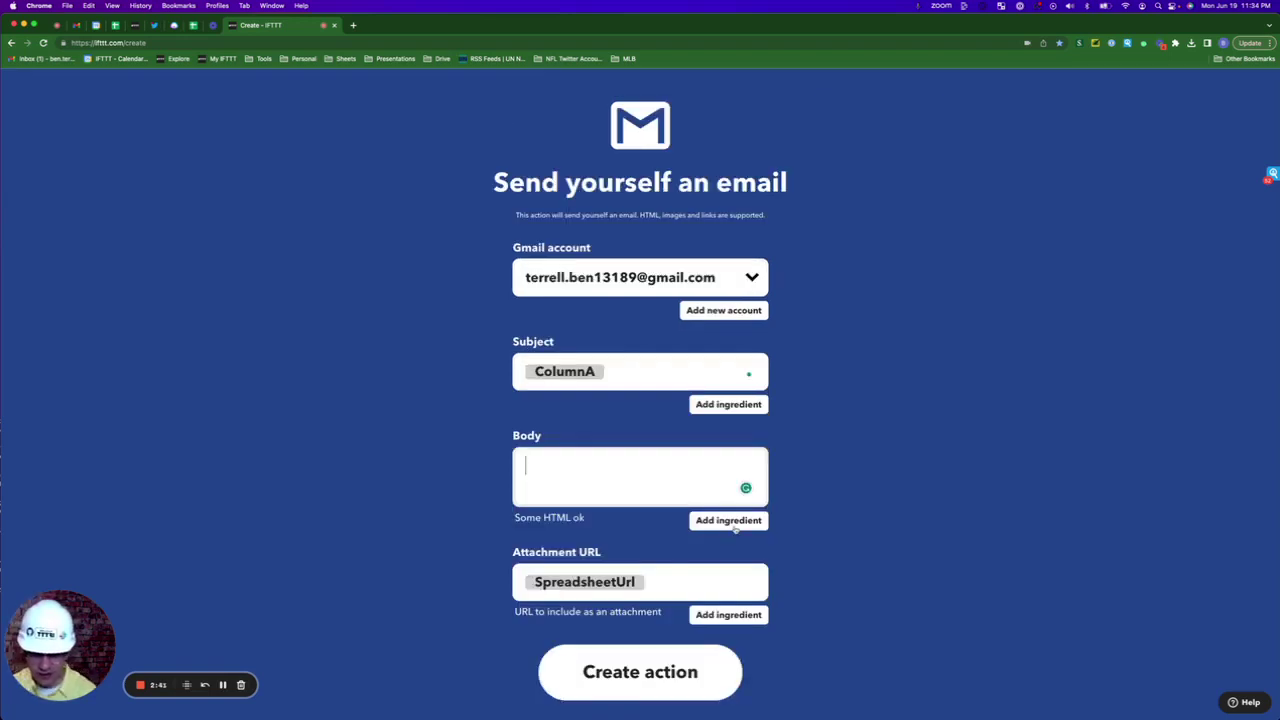
left_click(735, 524)
left_click(718, 552)
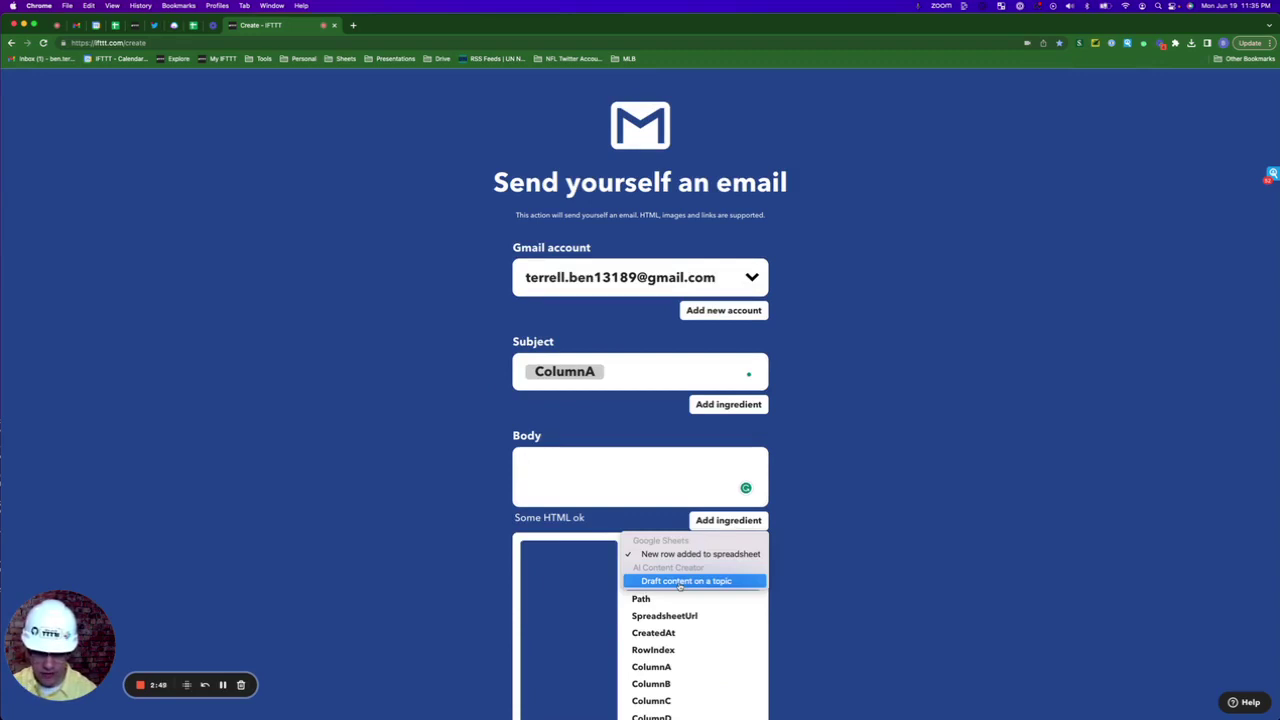
left_click(686, 581)
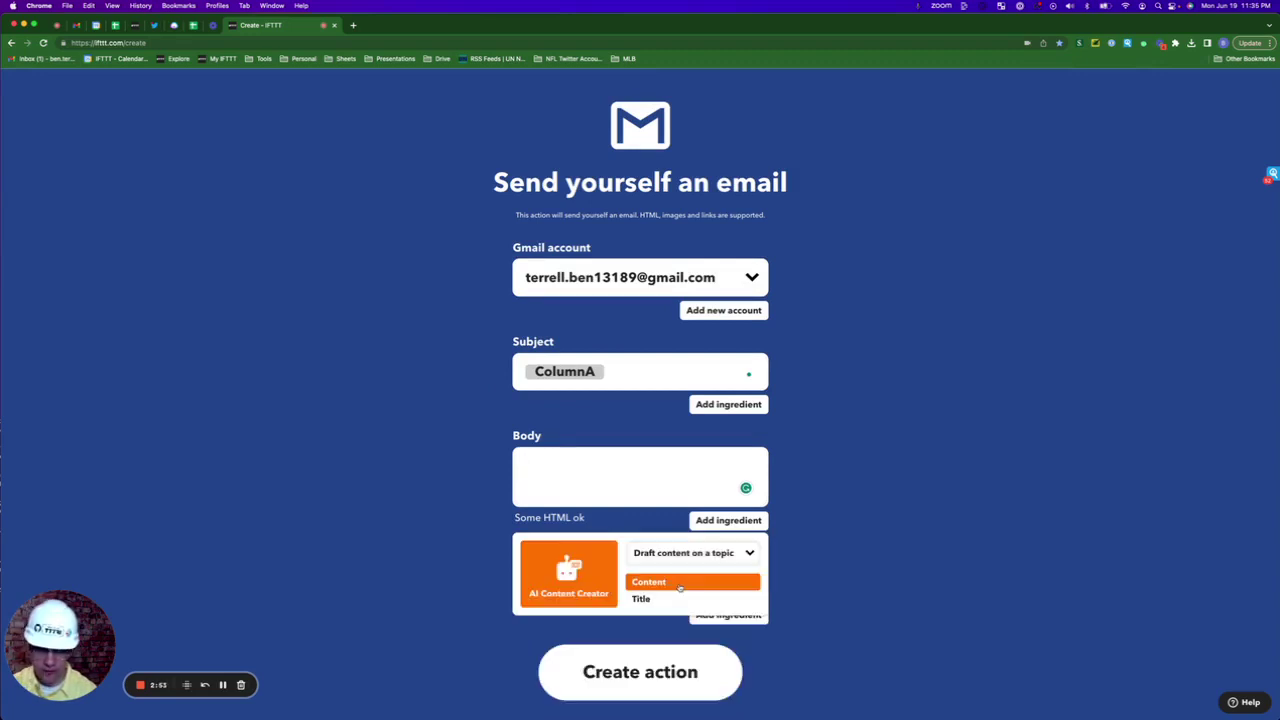
left_click(679, 582)
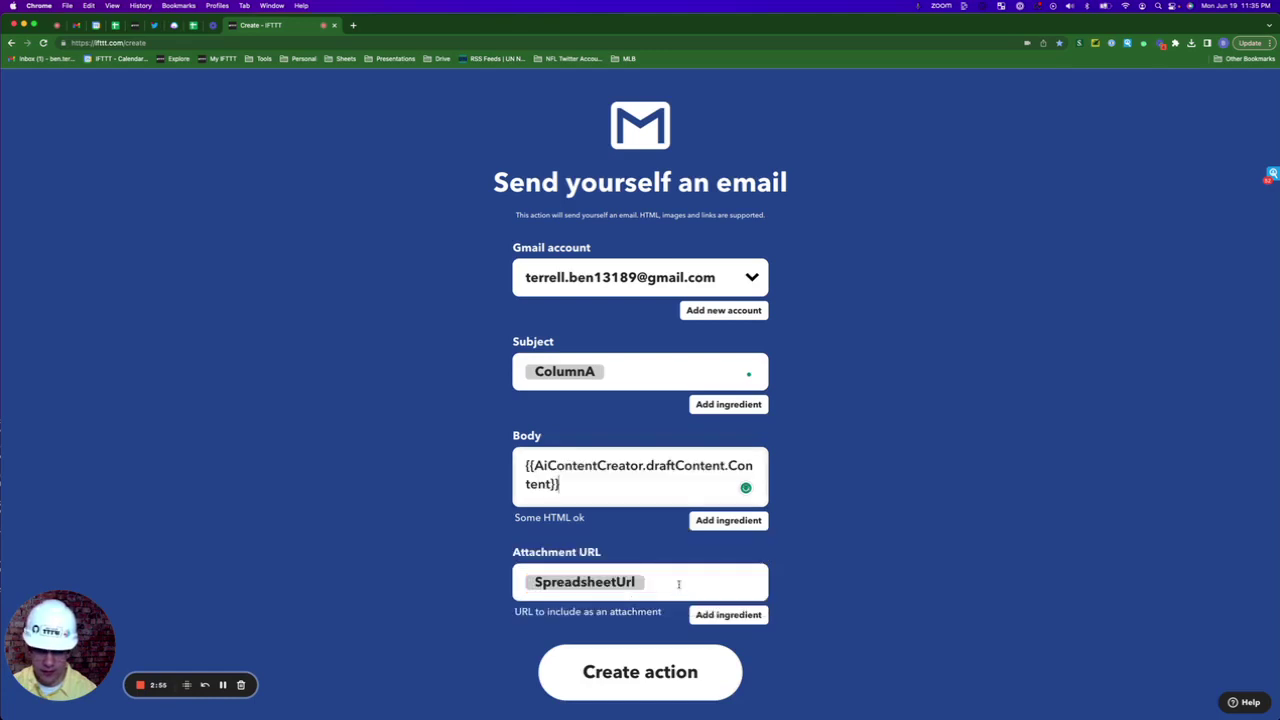
left_click(646, 678)
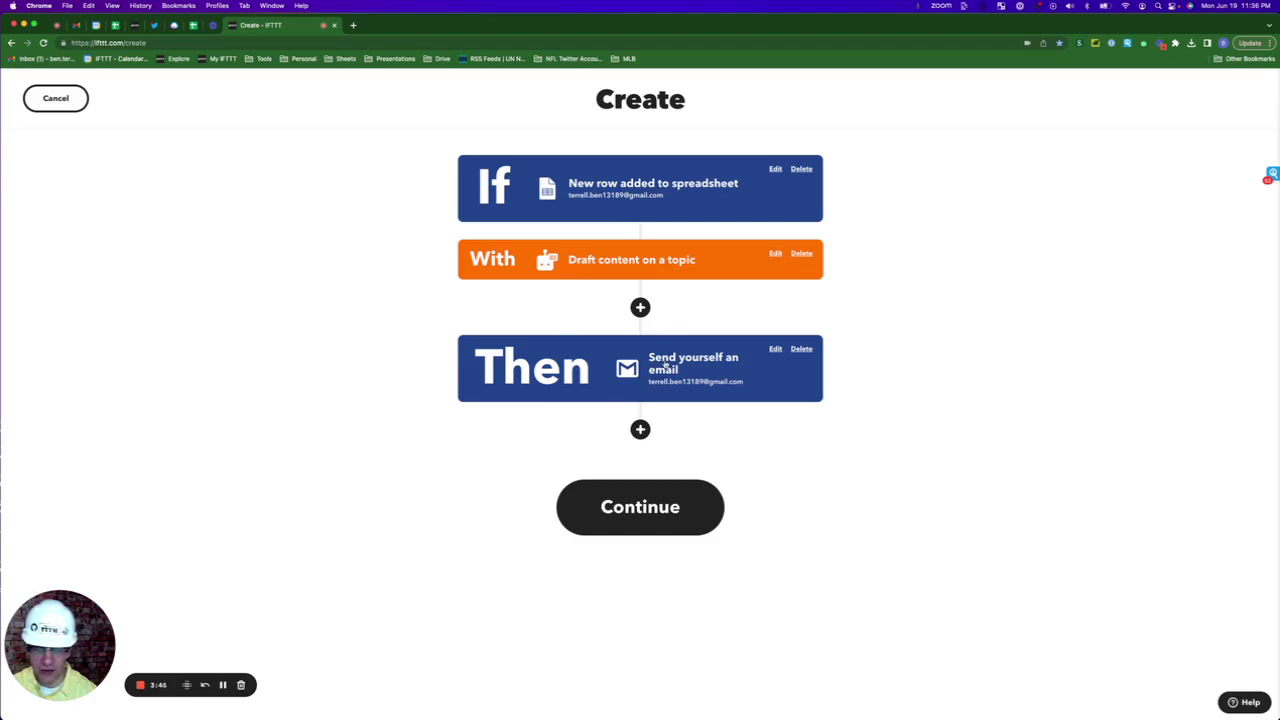
Enter 'Blank Page Syndrome' as the Applet Title on the review page and finish the applet
left_click(620, 510)
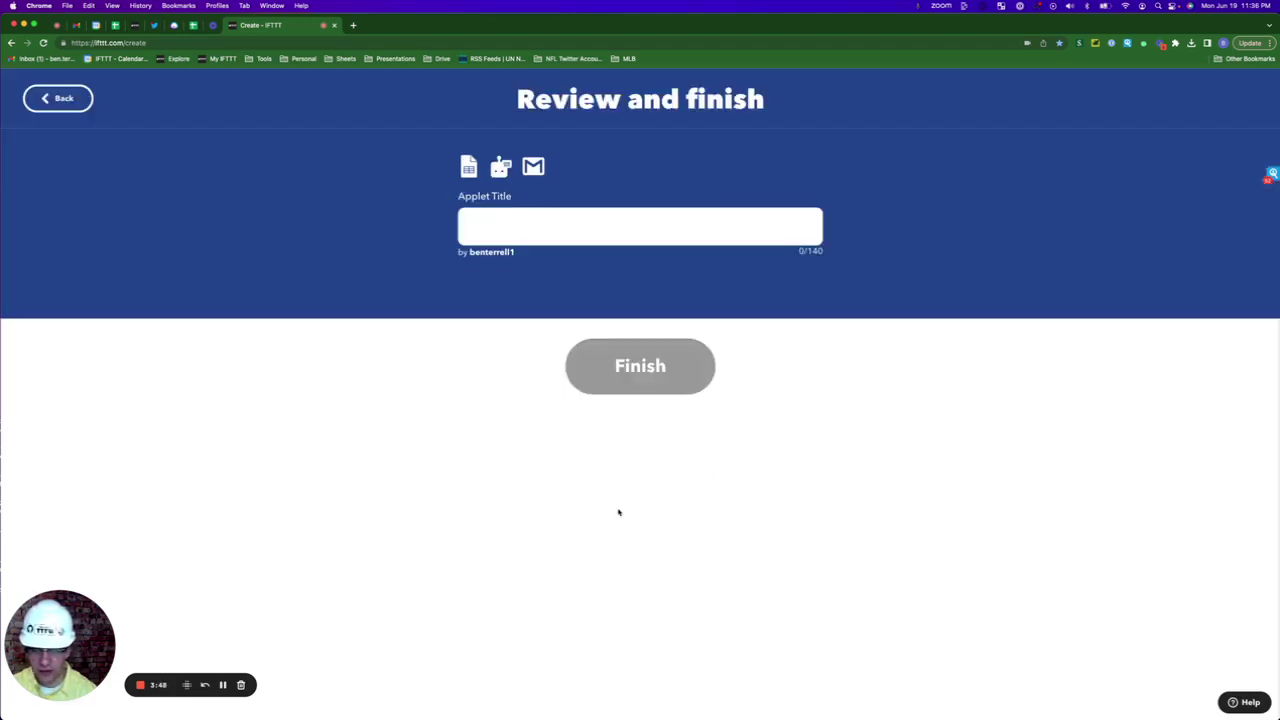
left_click(489, 225)
type("Blank Page Syndrome")
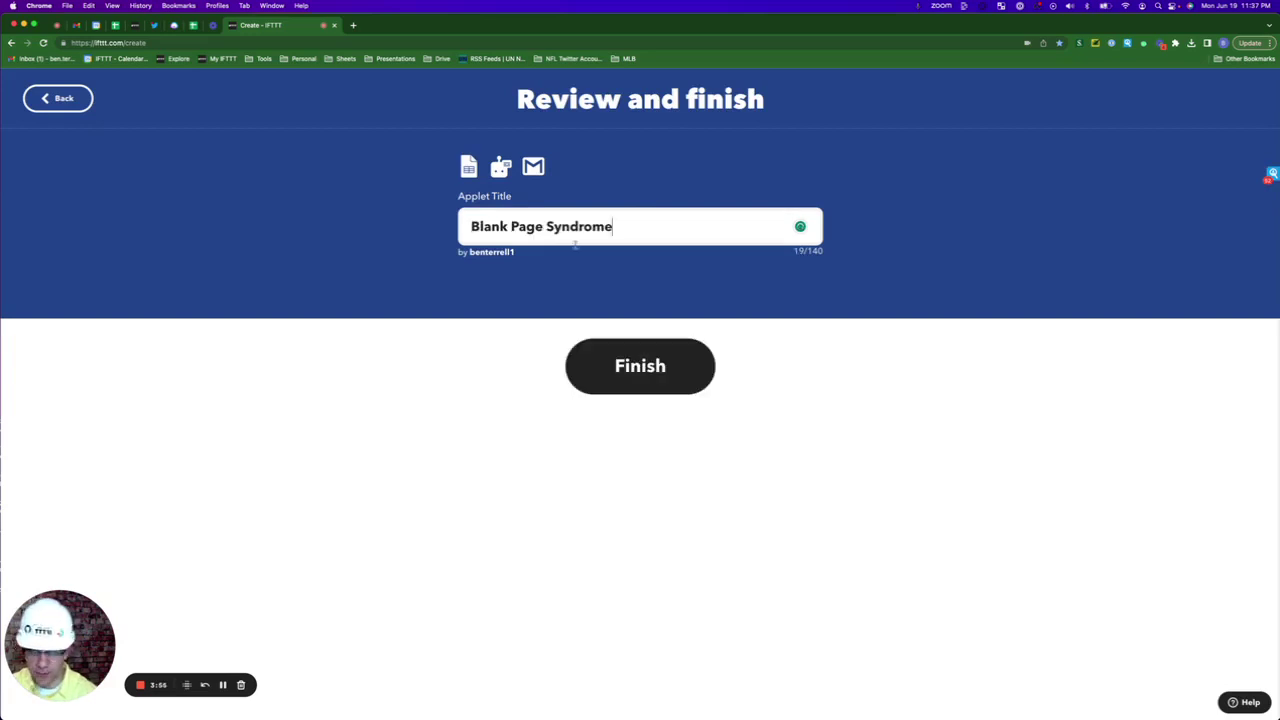
left_click(621, 381)
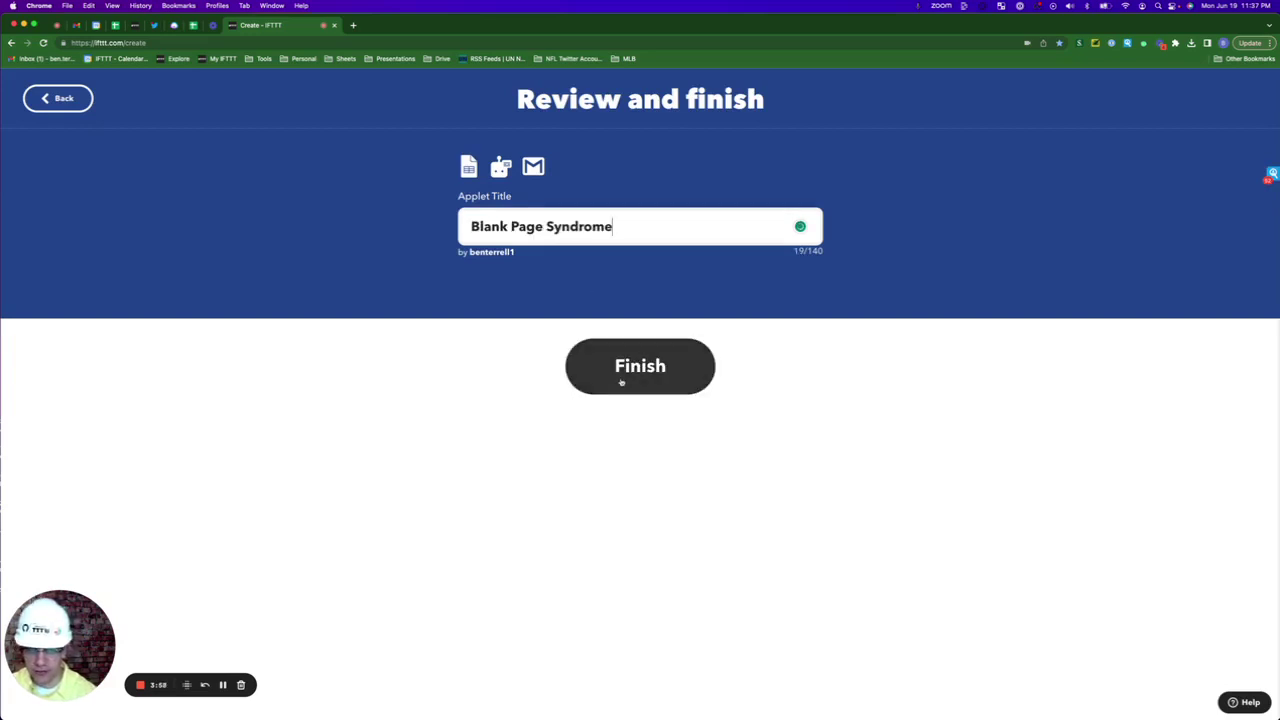
left_click(621, 381)
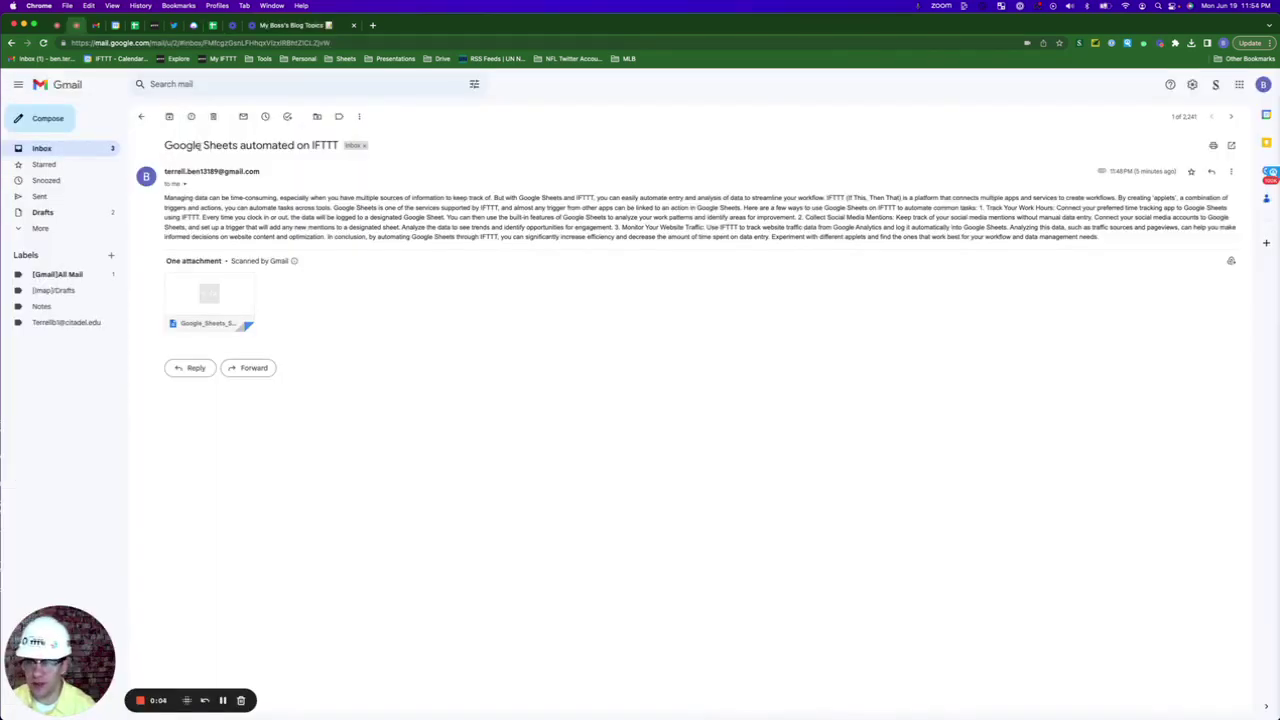
Select the 'Google Sheets automated on IFTTT' subject line, then the AI-drafted article body
left_click_drag(165, 145, 345, 146)
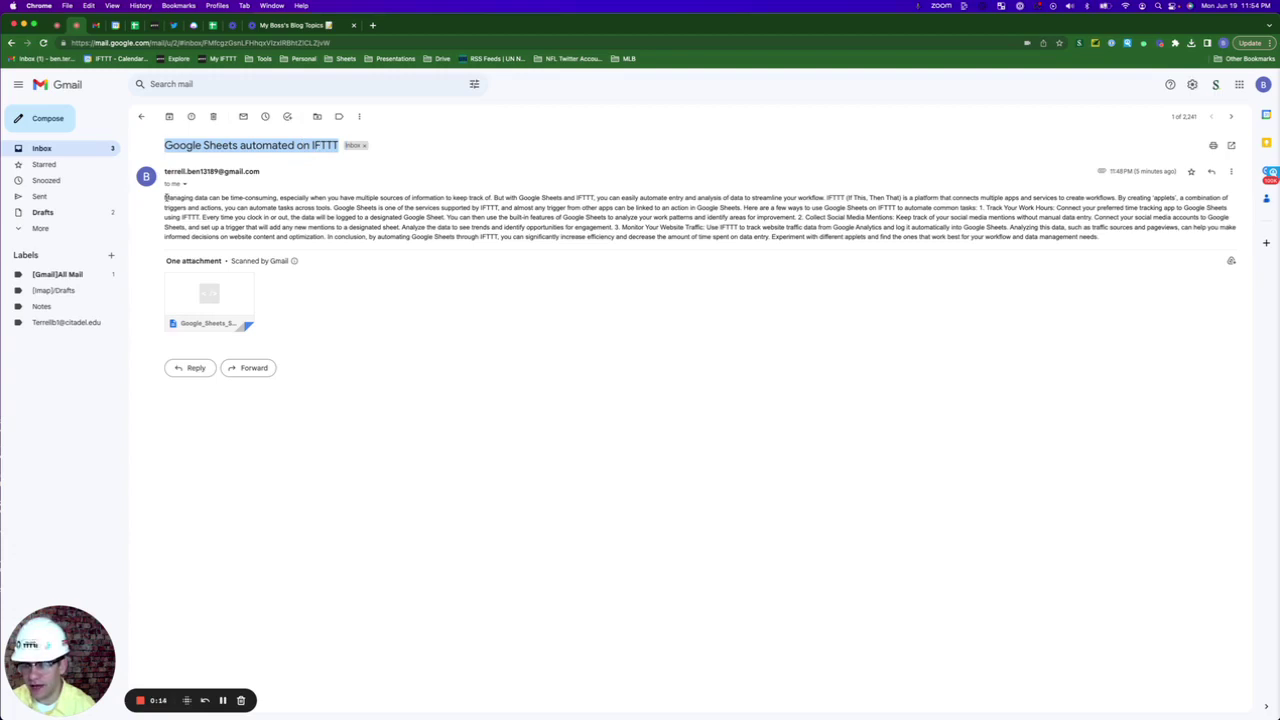
left_click_drag(166, 197, 969, 279)
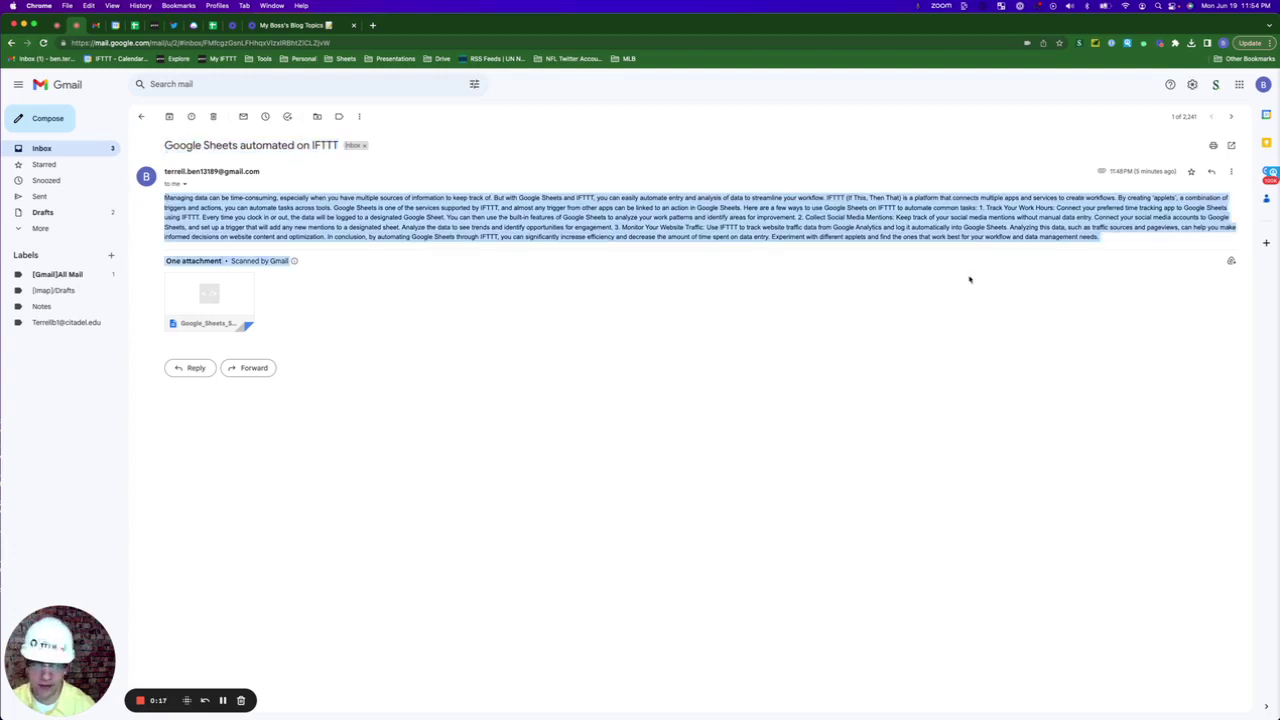